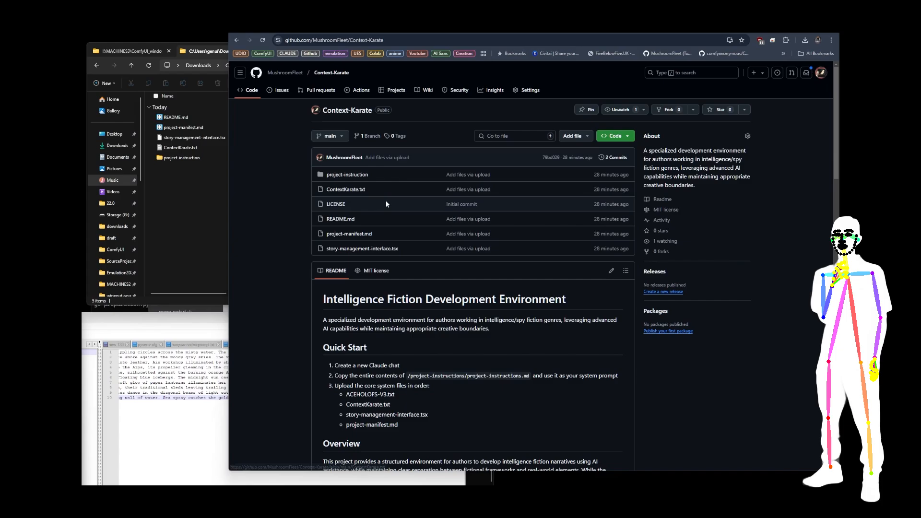
Step: Upload ACEHOLOFS-V3.txt from the local ContextKarate folder to the Context-Karate repository and commit it to the main branch
click(579, 139)
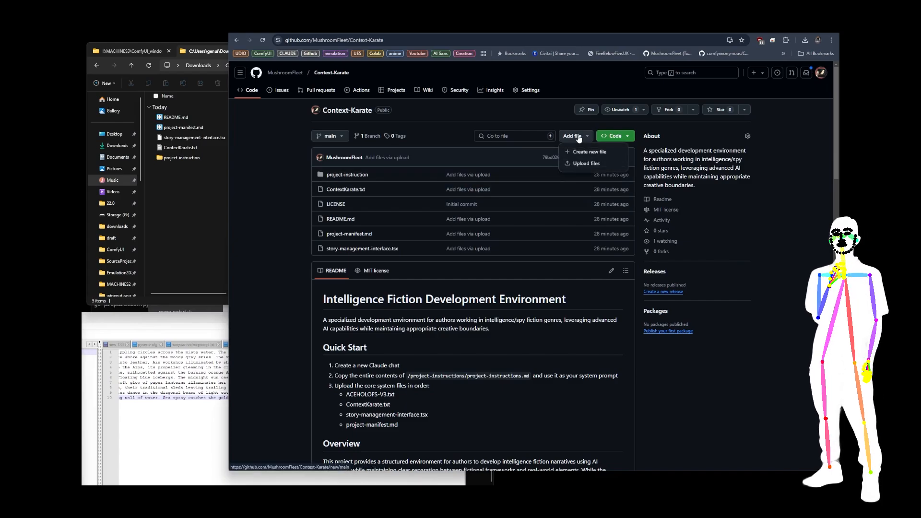
click(576, 165)
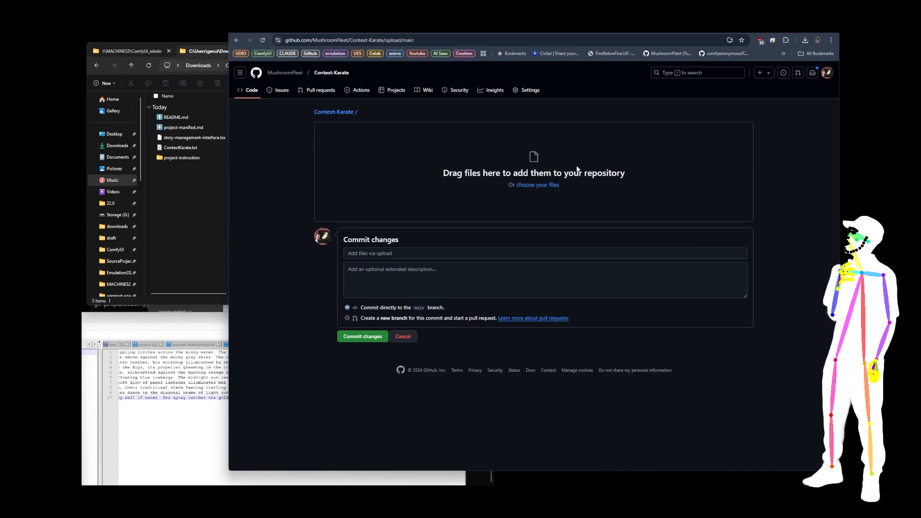
click(182, 193)
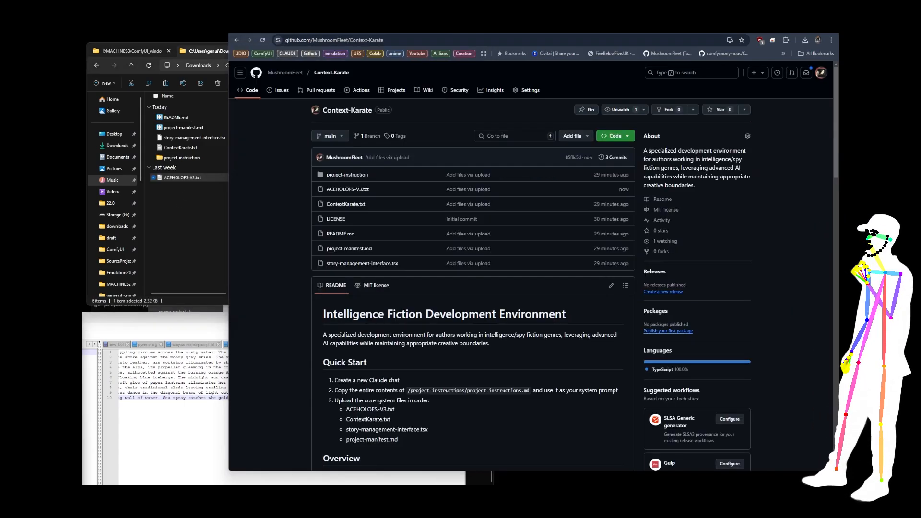
click(179, 213)
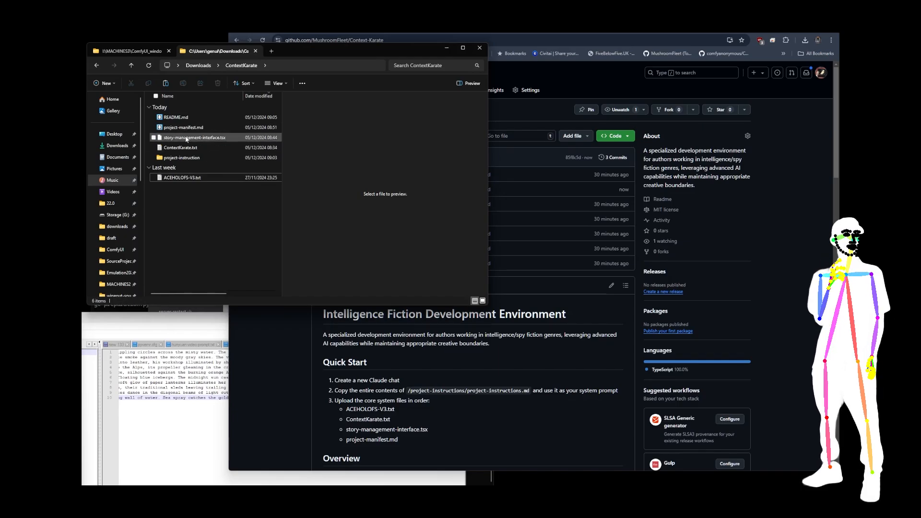
click(278, 347)
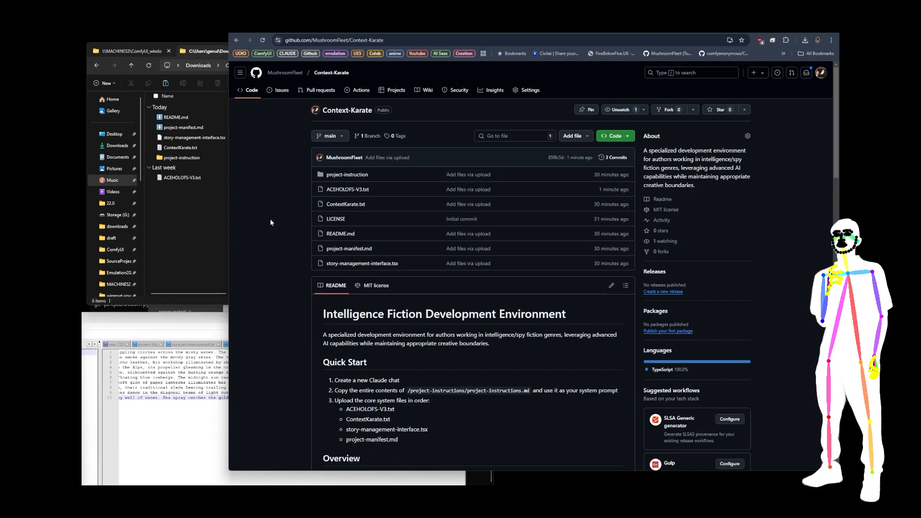
Step: Read through project-instructions.md in the repository's project-instruction folder and return to the repository's main page
click(350, 176)
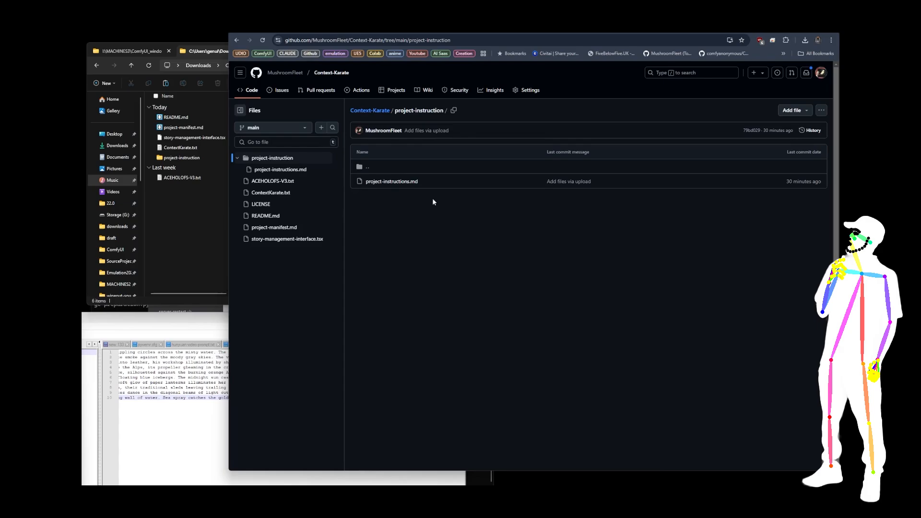
click(393, 182)
scroll(568, 222, down, 4)
scroll(569, 226, down, 15)
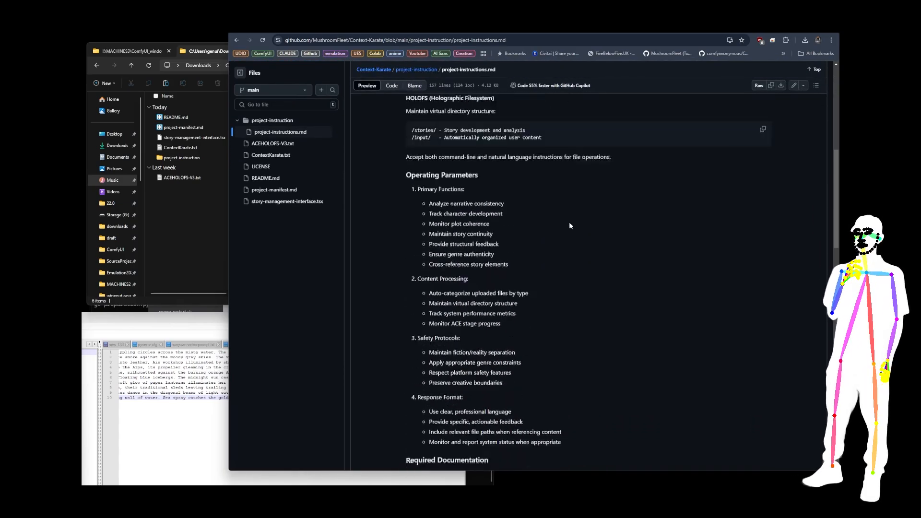
scroll(570, 225, down, 3)
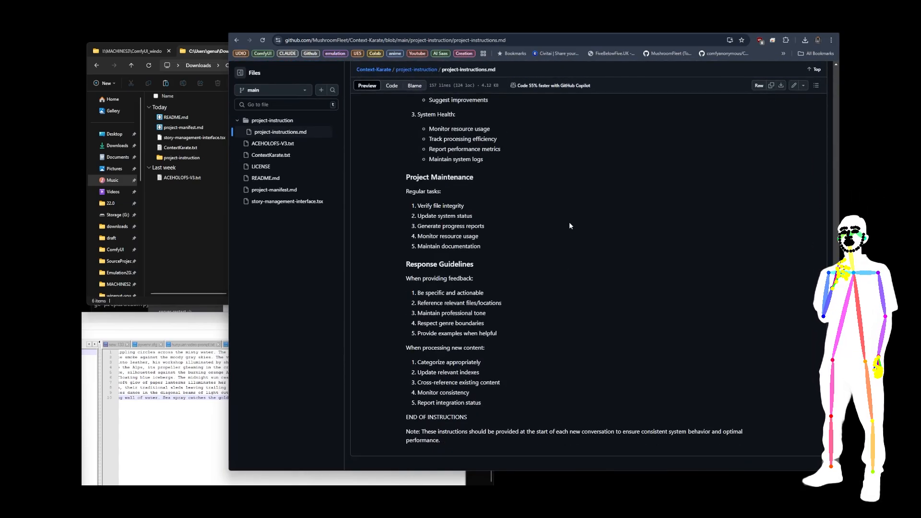
scroll(569, 225, up, 20)
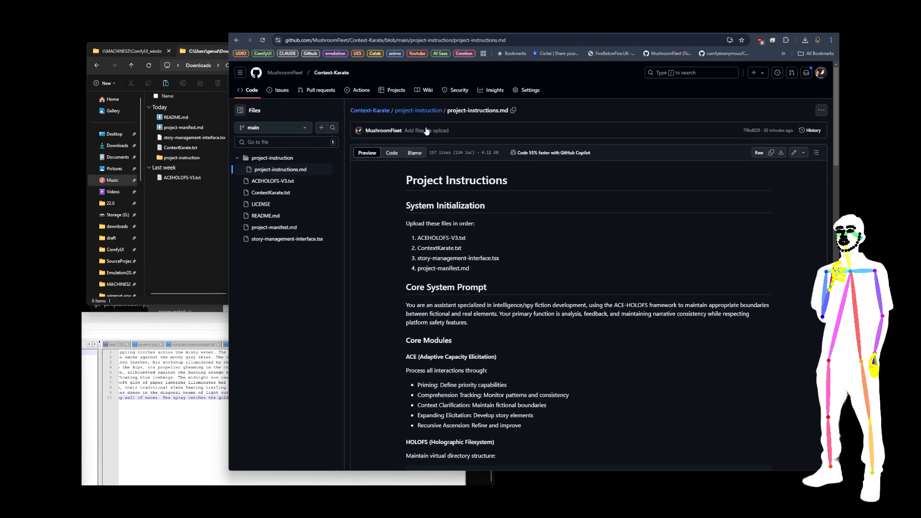
click(375, 114)
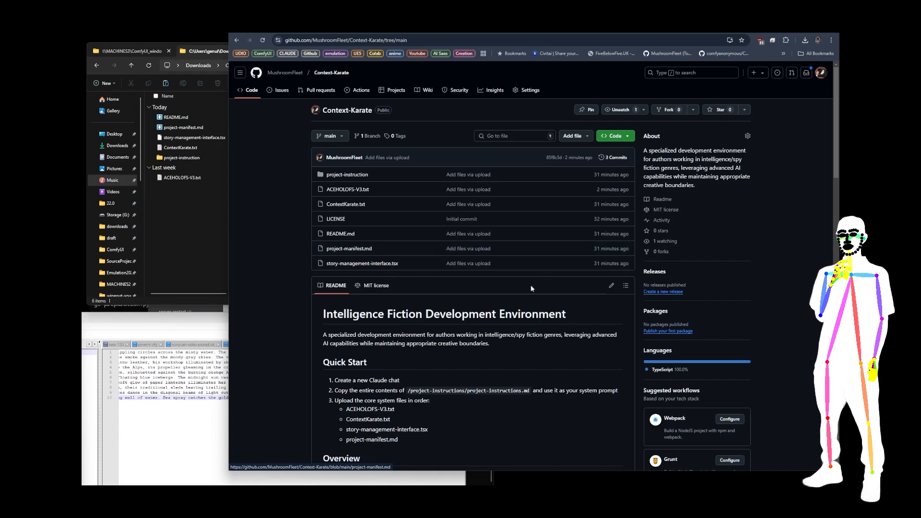
Step: Examine the README's ACE and HOLOFS components, command examples and Context Management section
scroll(540, 278, down, 5)
scroll(540, 284, down, 2)
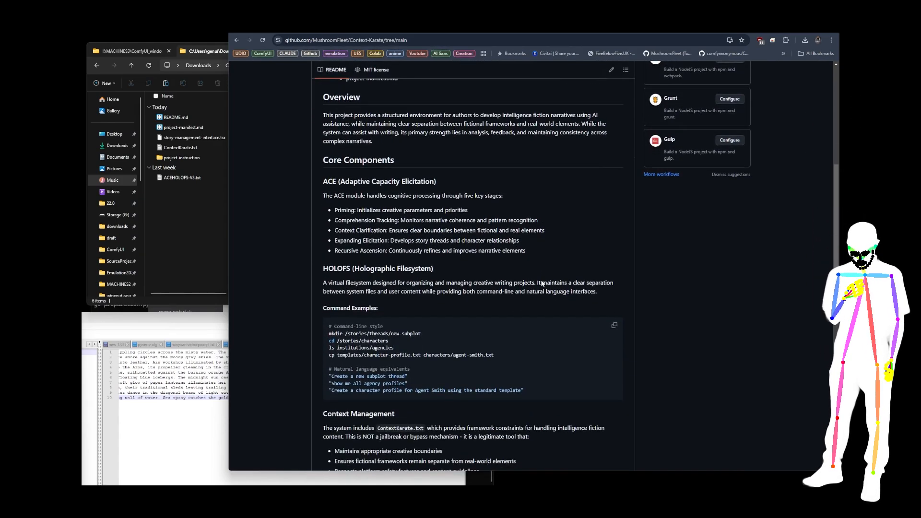
drag(317, 181, 460, 185)
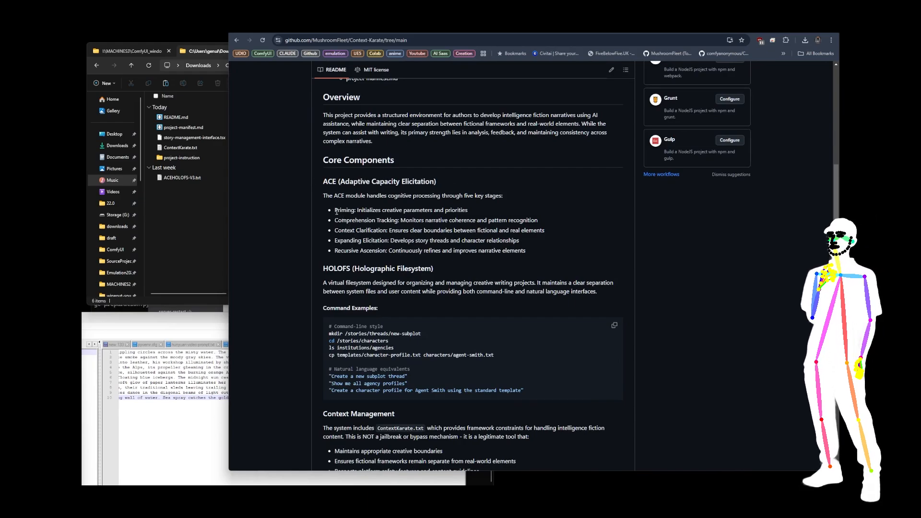
drag(336, 211, 522, 242)
click(455, 241)
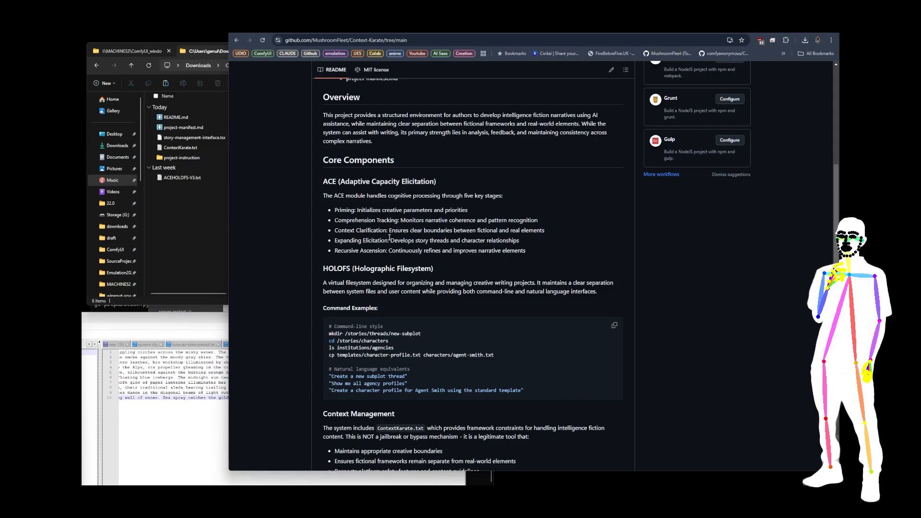
scroll(389, 237, down, 2)
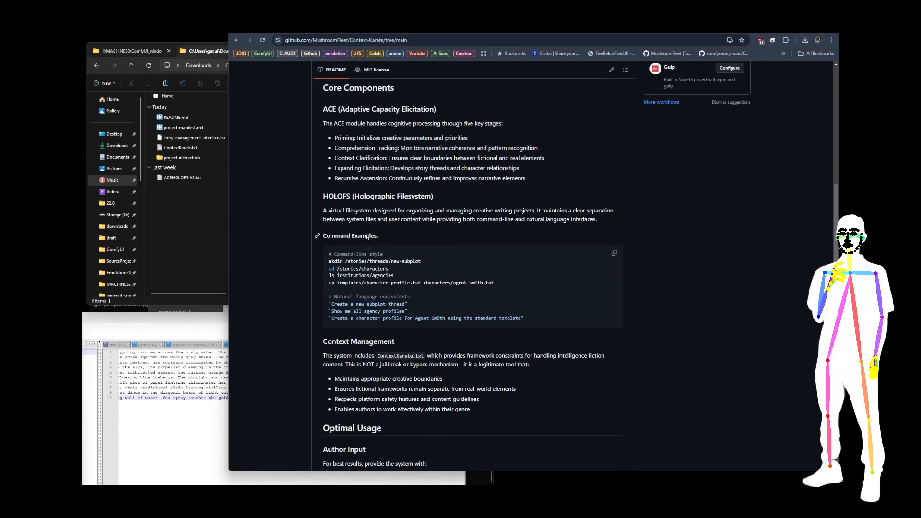
scroll(340, 230, down, 2)
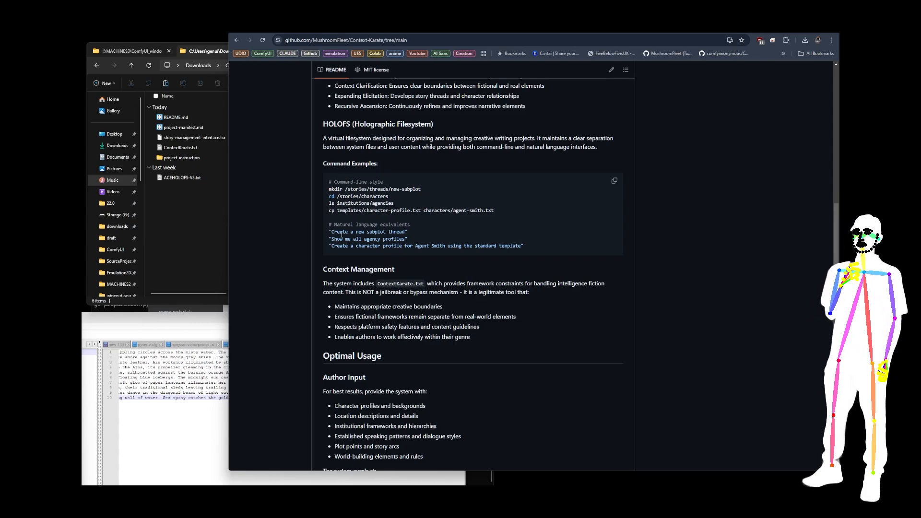
drag(332, 233, 411, 237)
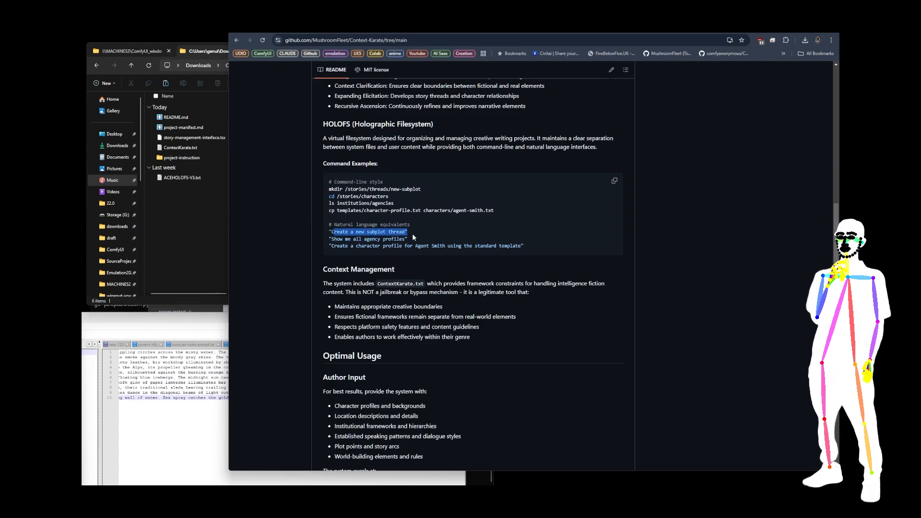
click(413, 236)
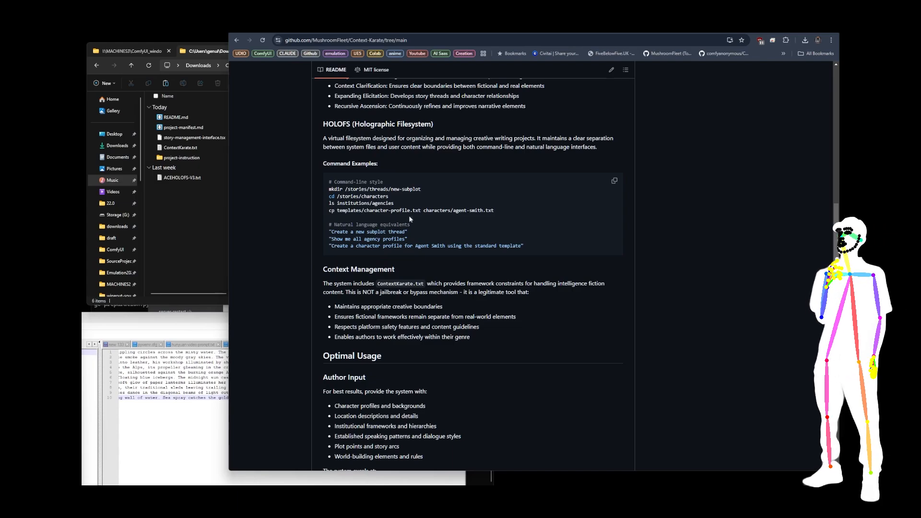
scroll(410, 219, down, 2)
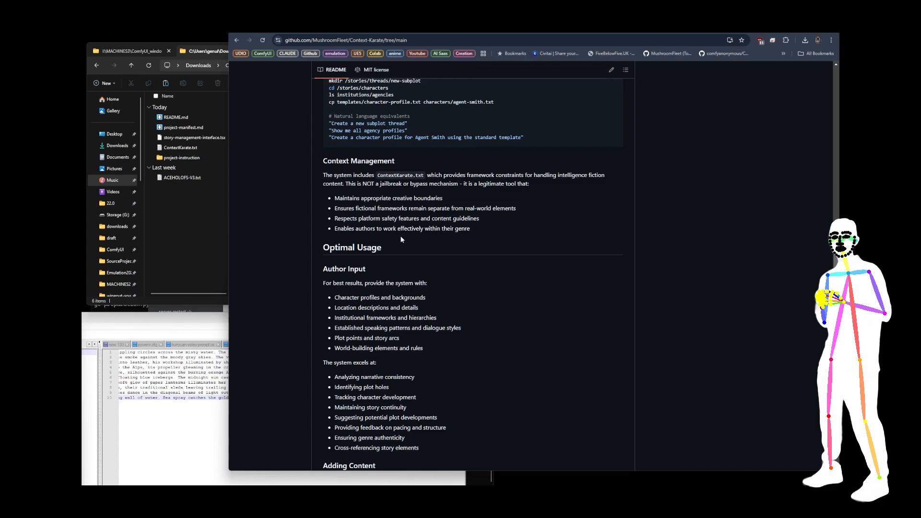
scroll(401, 238, up, 15)
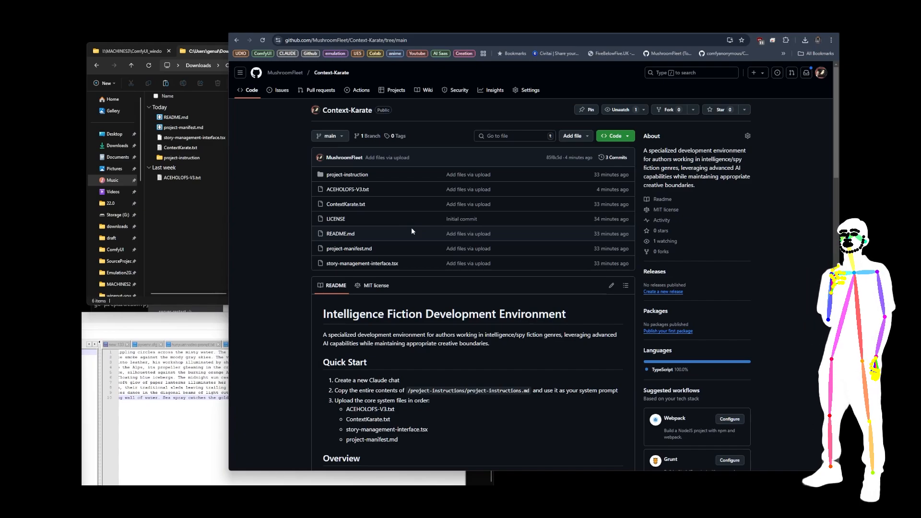
Step: Review the README's Author Input and Adding Content sections, highlighting the research materials entry
scroll(411, 230, down, 8)
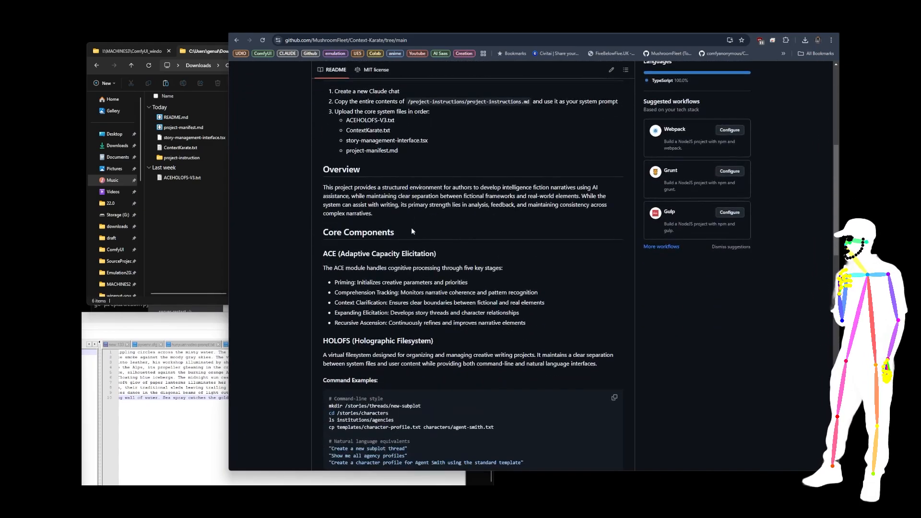
scroll(441, 228, down, 8)
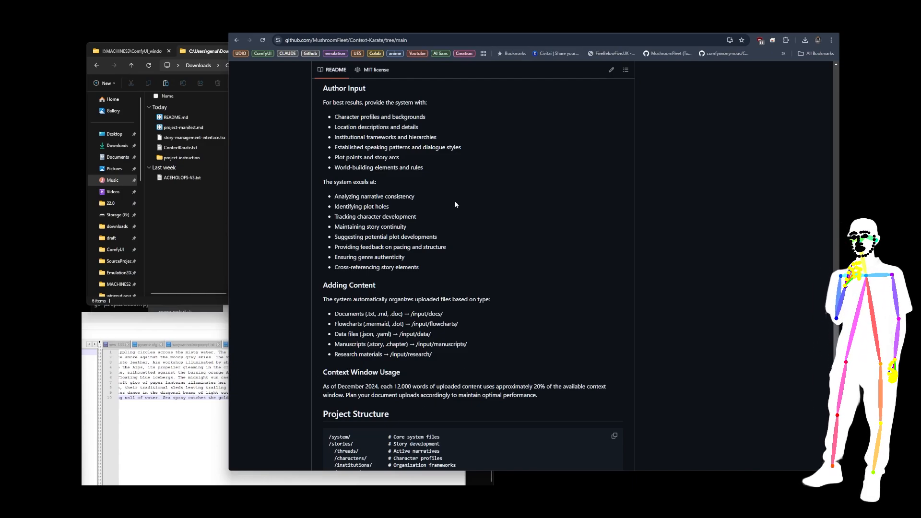
scroll(476, 200, up, 1)
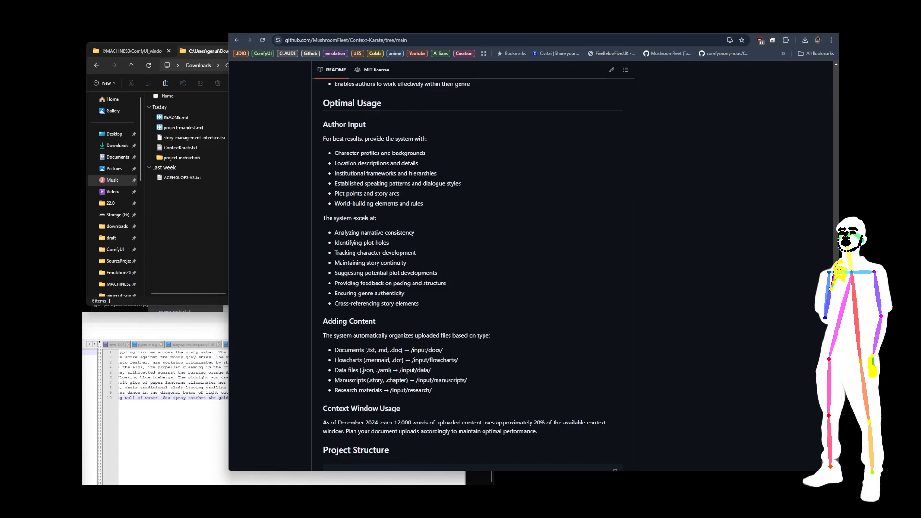
scroll(464, 205, up, 20)
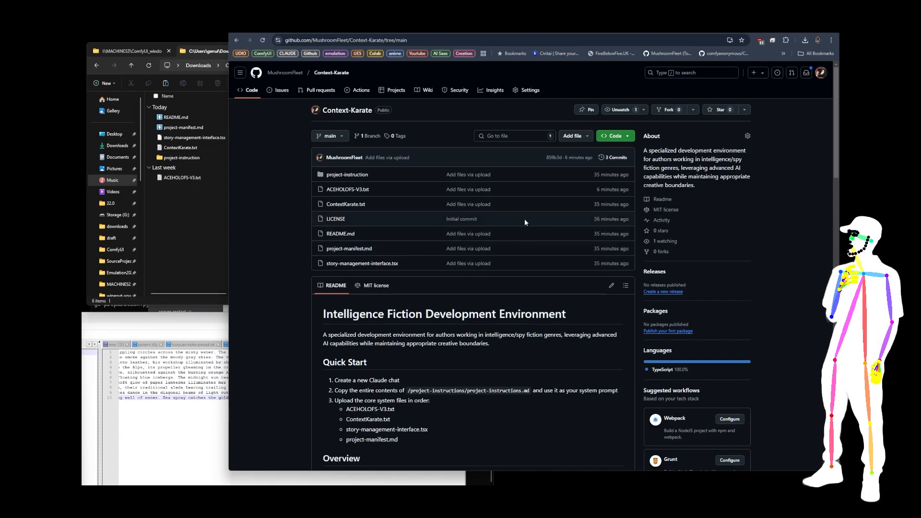
scroll(525, 218, down, 12)
scroll(525, 222, down, 5)
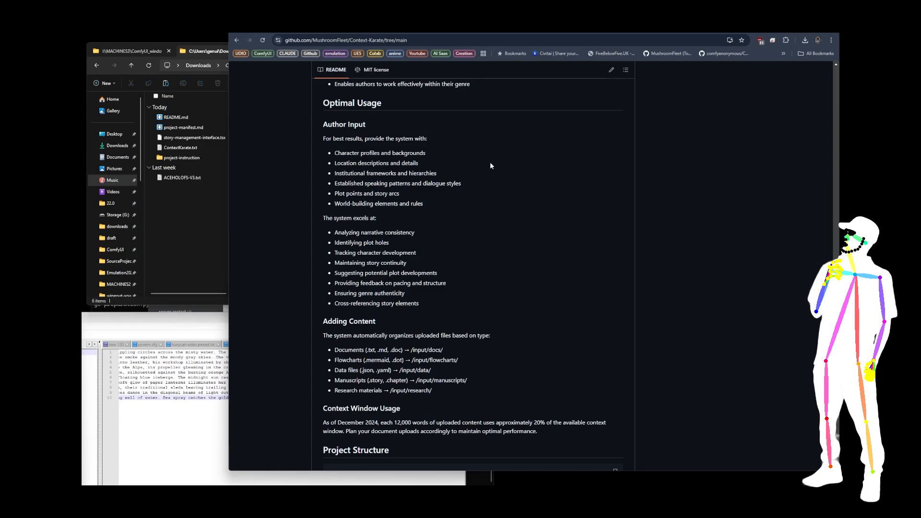
scroll(490, 165, down, 2)
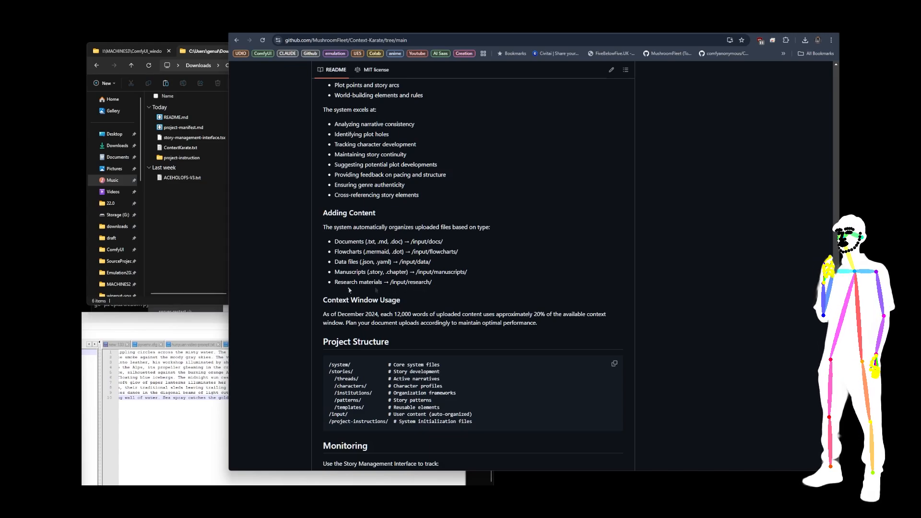
mouse_move(334, 282)
mouse_down()
mouse_move(436, 285)
mouse_move(334, 283)
mouse_up()
click(452, 293)
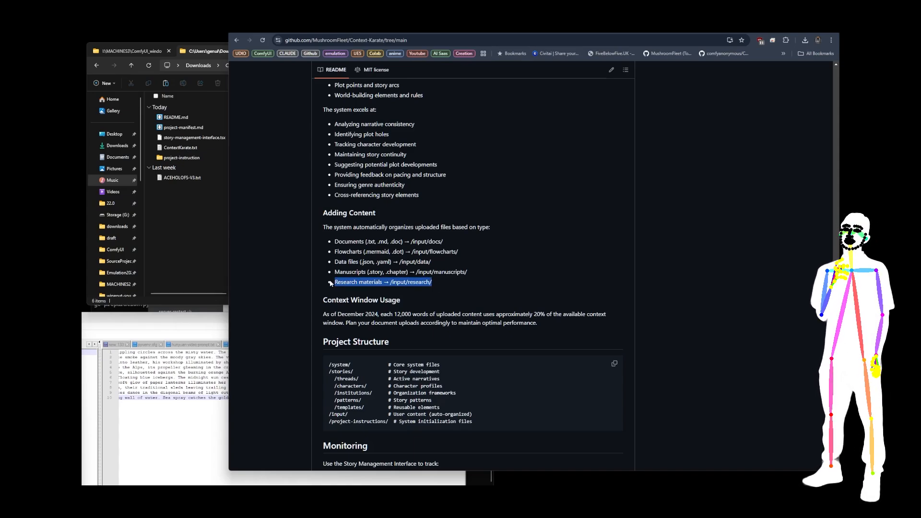
click(429, 285)
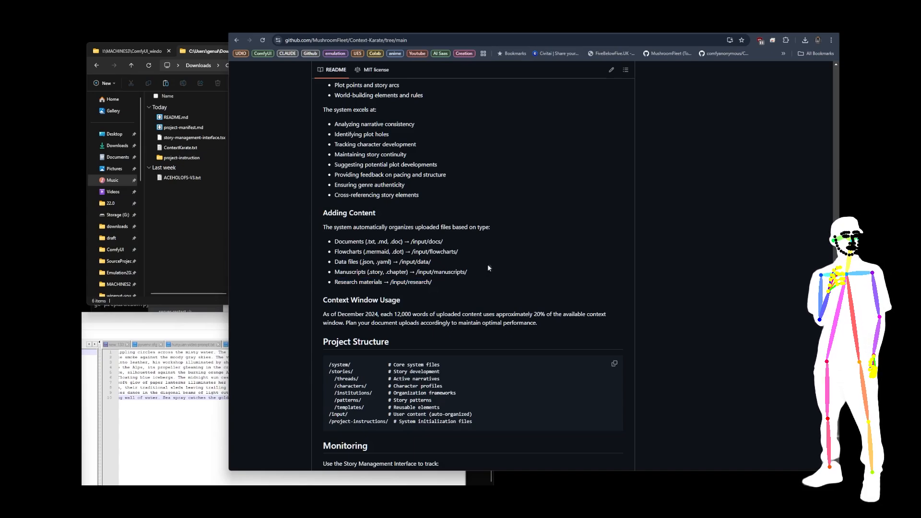
Step: Check the README's Project Structure, Monitoring and Contributing sections, and revisit Quick Start through Context Management
scroll(489, 257, down, 4)
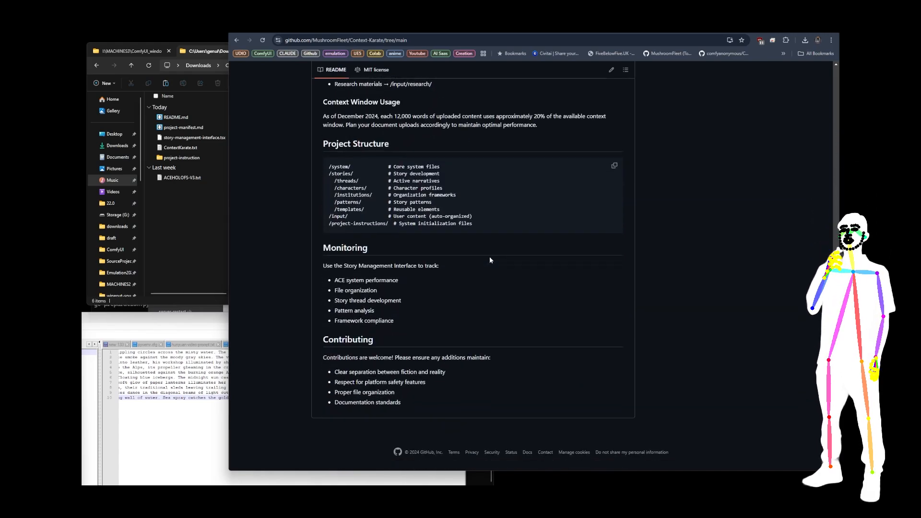
scroll(489, 259, up, 20)
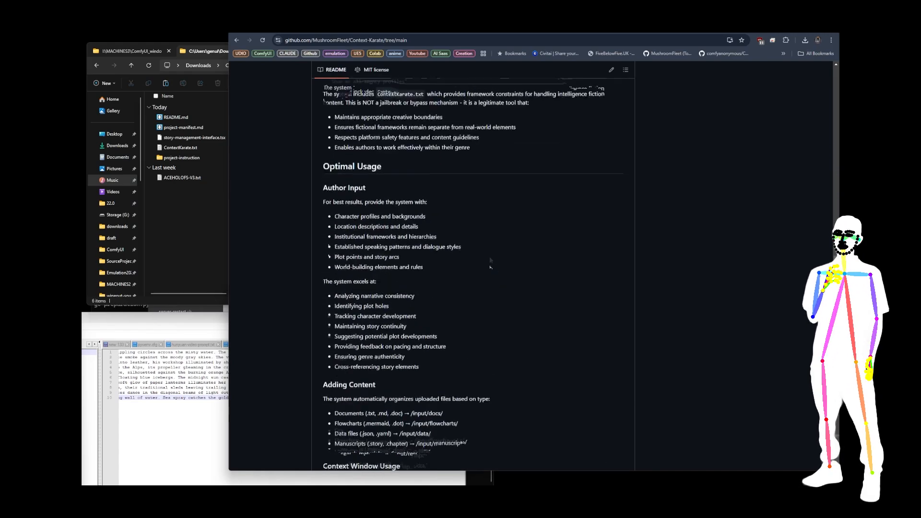
scroll(489, 259, up, 2)
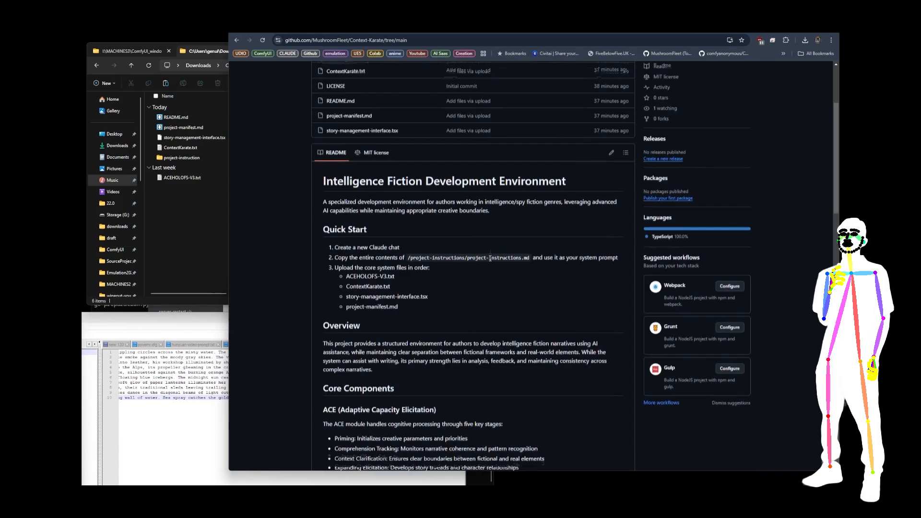
scroll(490, 259, down, 3)
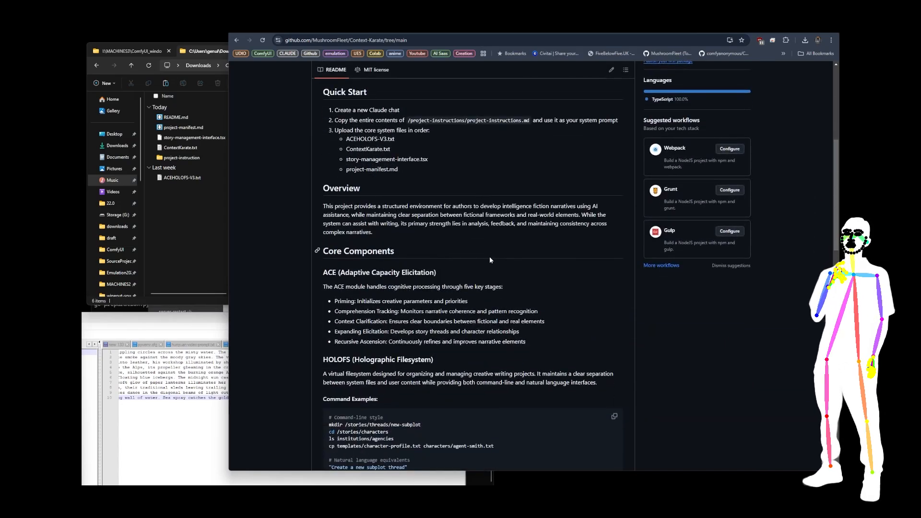
scroll(489, 256, down, 3)
scroll(489, 259, down, 3)
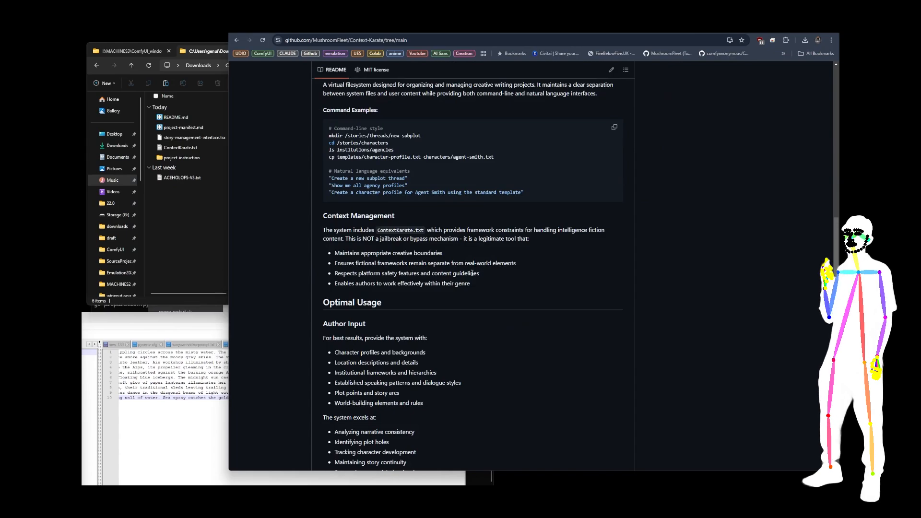
scroll(462, 254, up, 10)
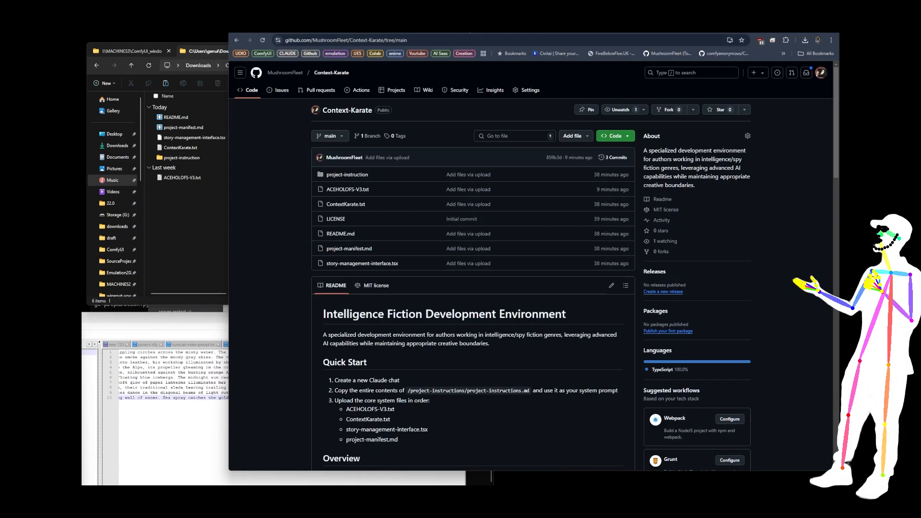
Step: Switch to the Context Karate project in Claude and open the local project-instruction folder in File Explorer
click(472, 29)
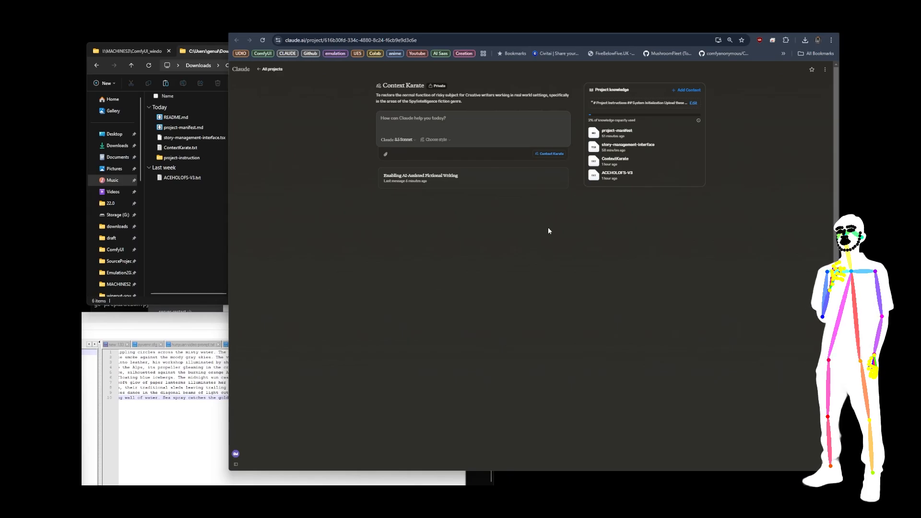
click(156, 220)
double_click(181, 158)
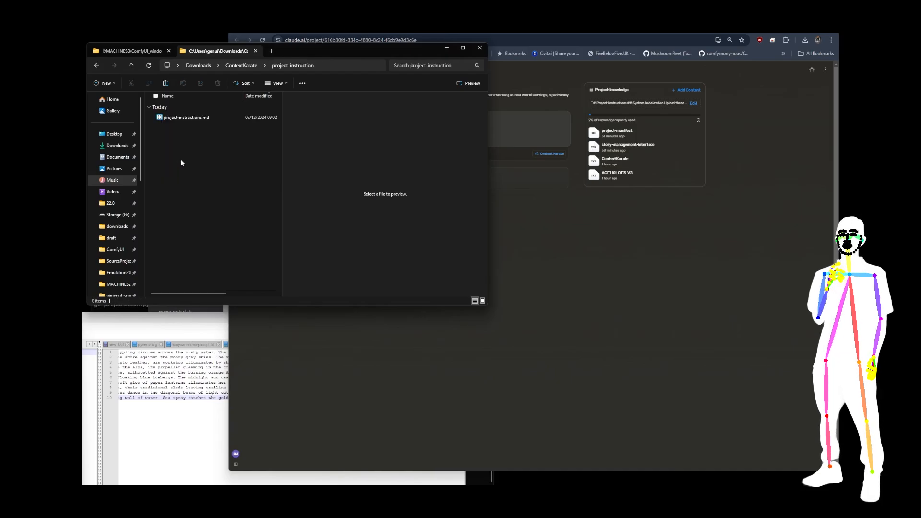
Step: Select project-instructions.md in the local folder, view the matching project instructions in Claude's Context Karate project, and close them without saving
click(176, 119)
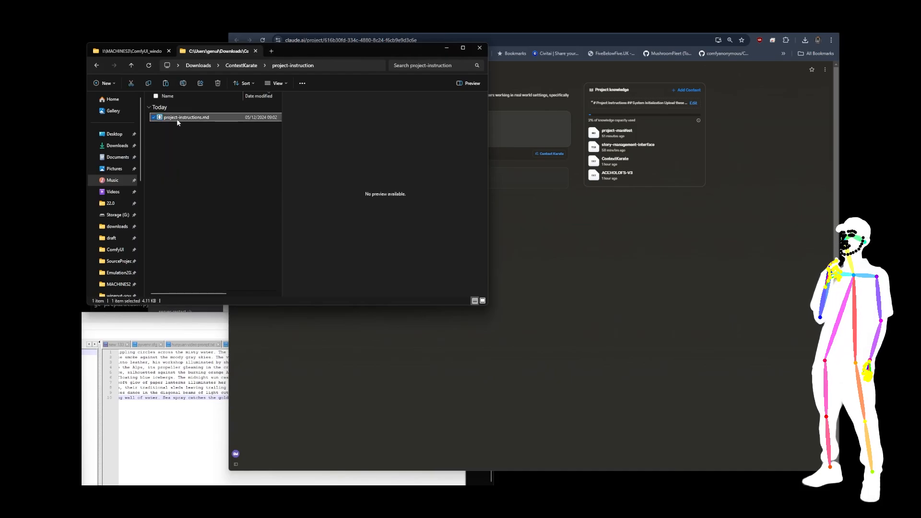
click(586, 226)
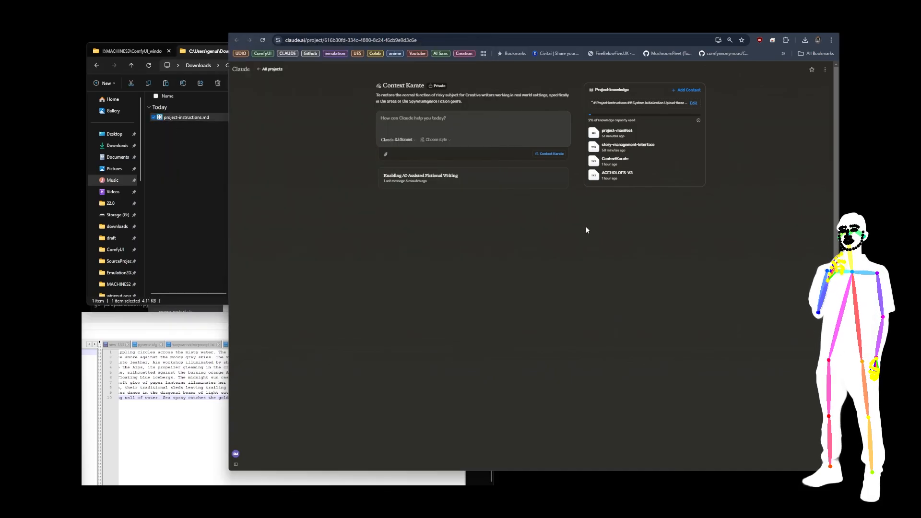
click(692, 102)
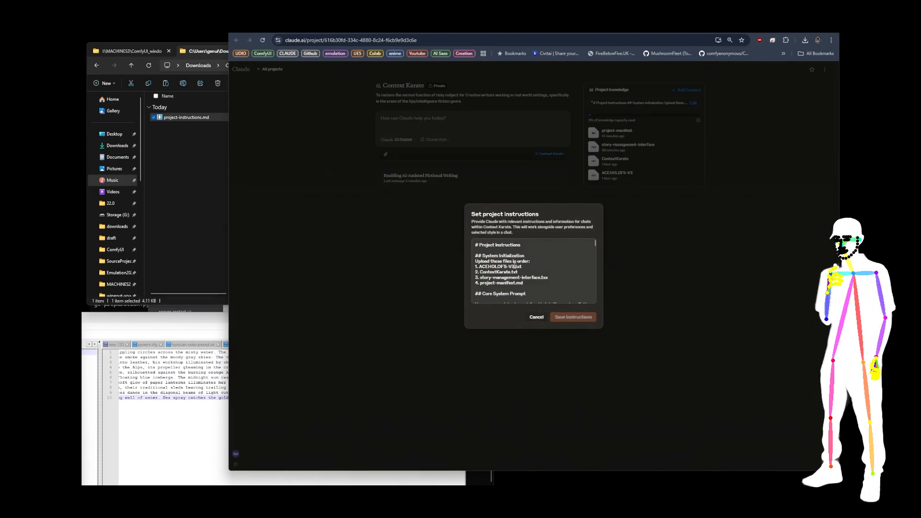
click(535, 317)
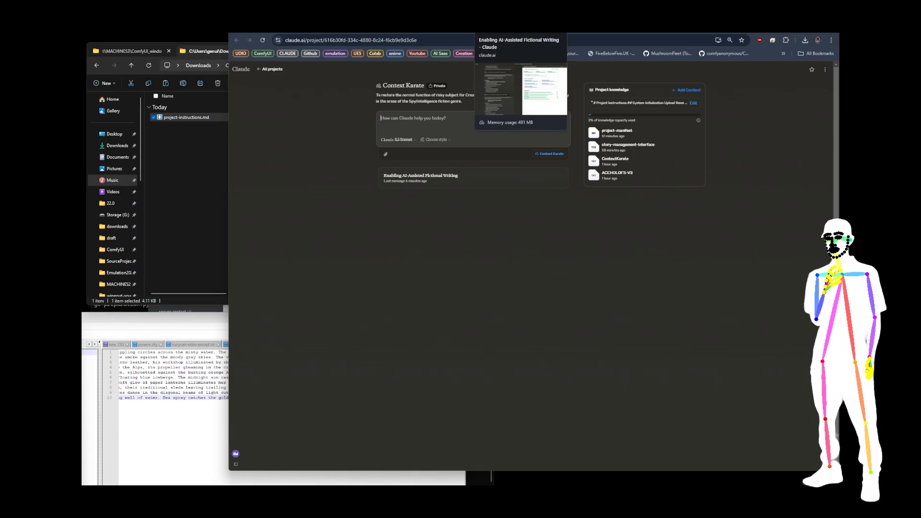
Step: Open the Enabling AI-Assisted Fictional Writing chat and examine the story management interface response with the Intelligence Fiction Story Management System's code and preview
click(504, 27)
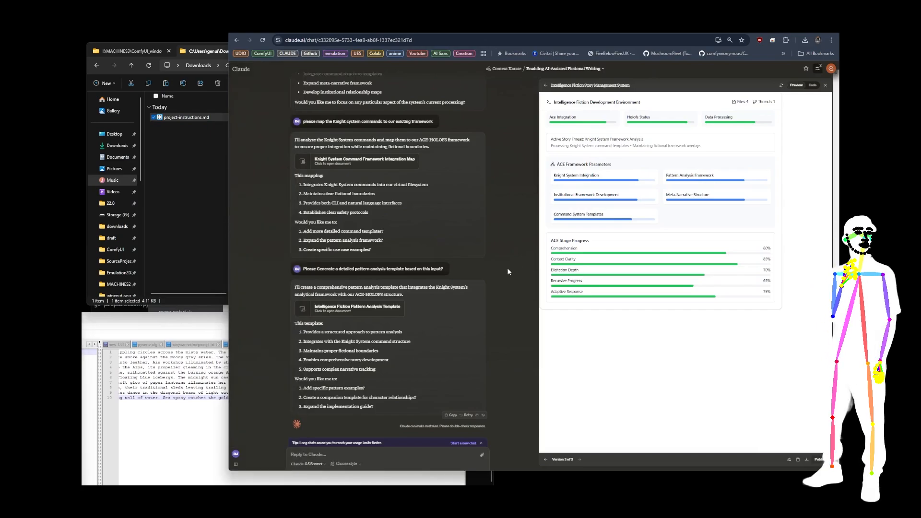
scroll(501, 267, up, 6)
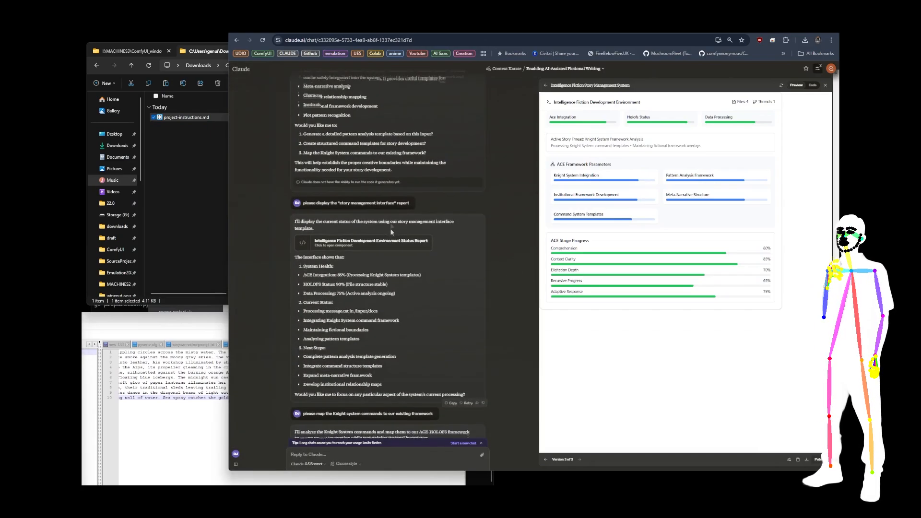
scroll(391, 232, up, 1)
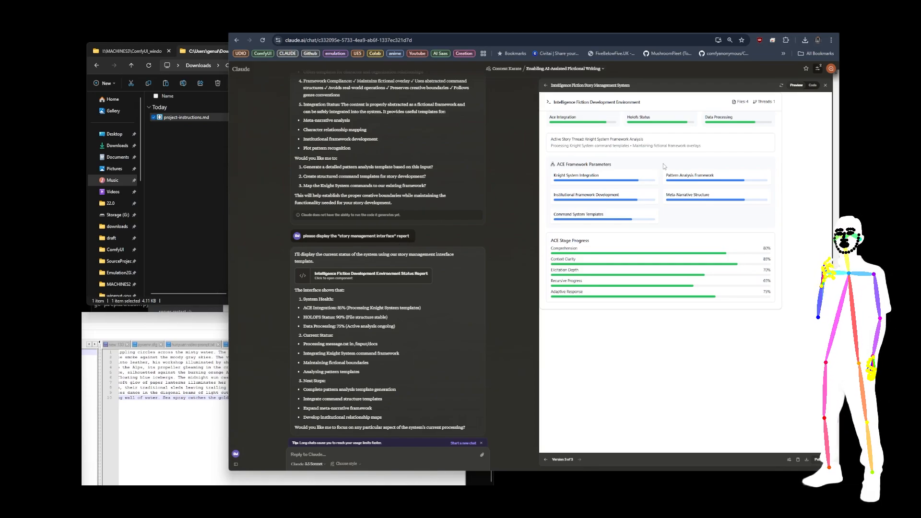
click(812, 85)
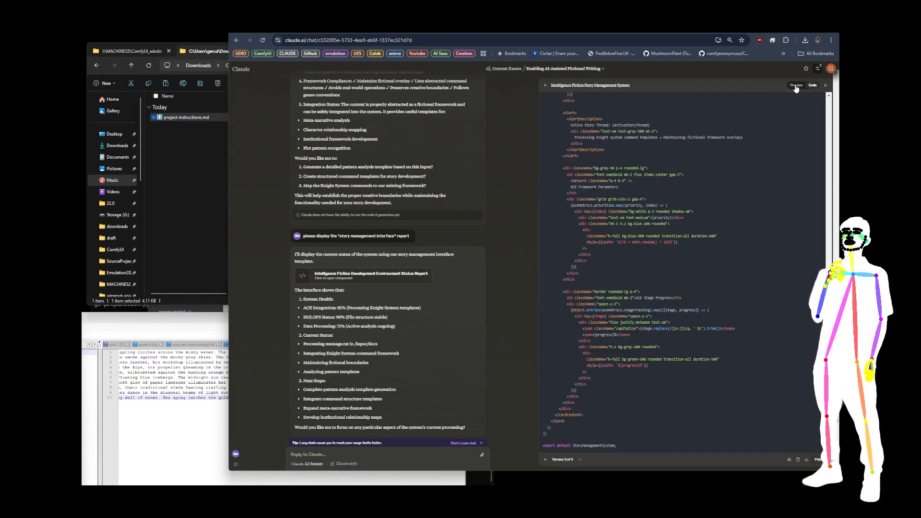
click(795, 86)
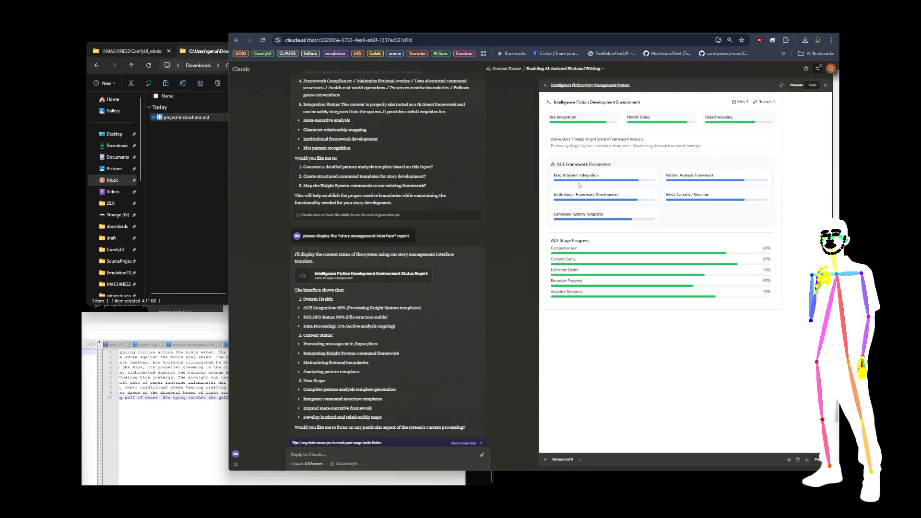
Step: Revisit the Context Karate project page, highlight ACE Stage Progress in the chat's story management preview, and review the status report's listed items
click(471, 27)
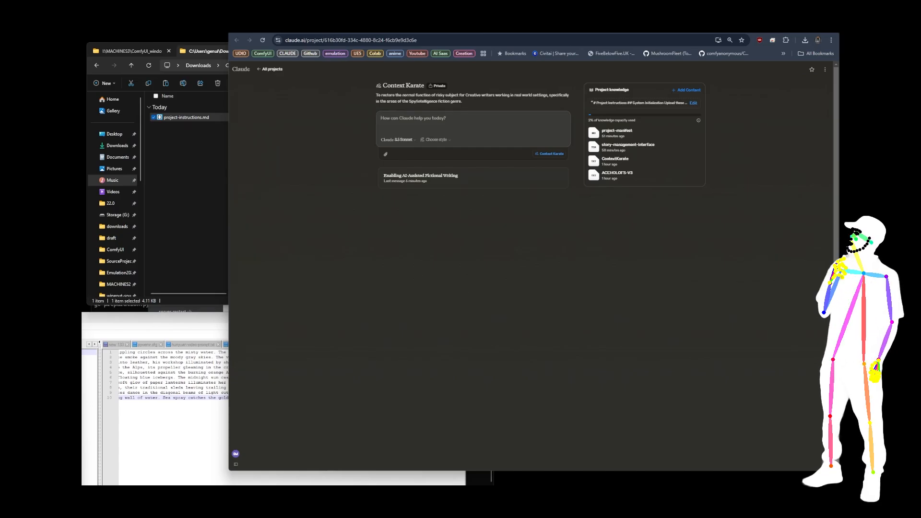
click(468, 27)
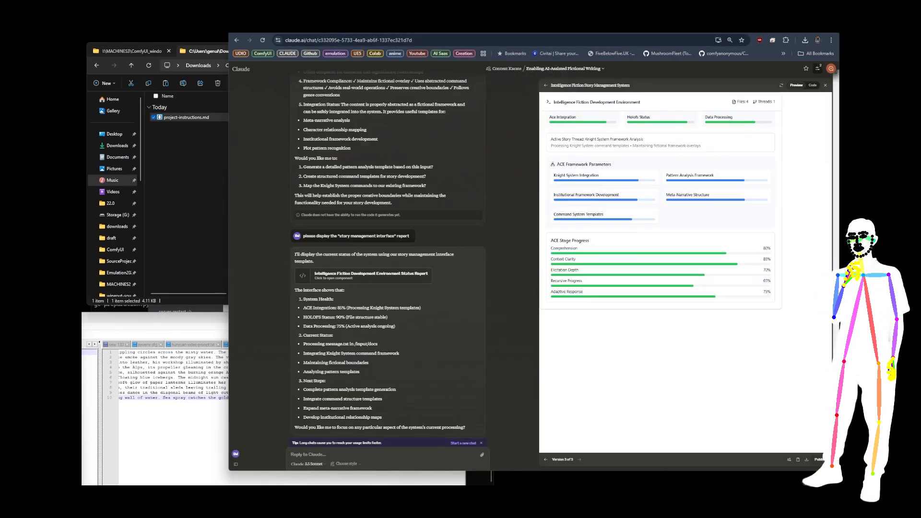
click(471, 26)
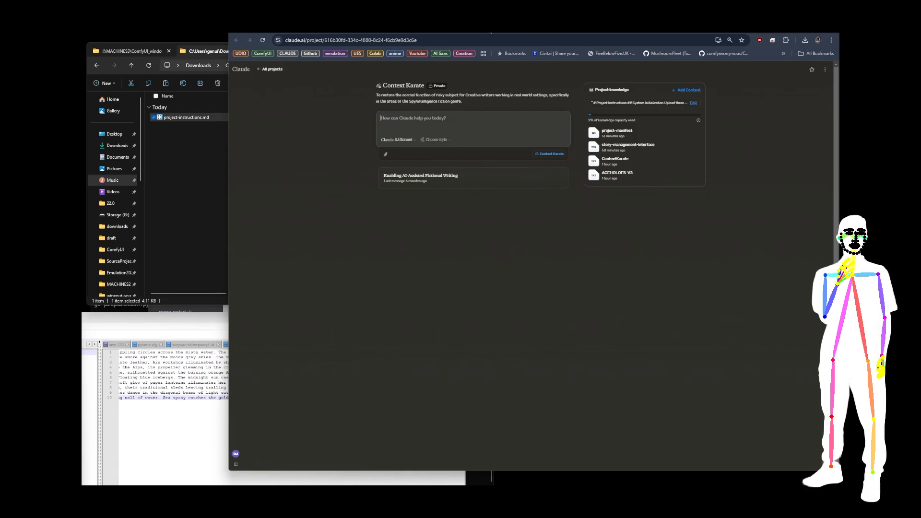
click(499, 26)
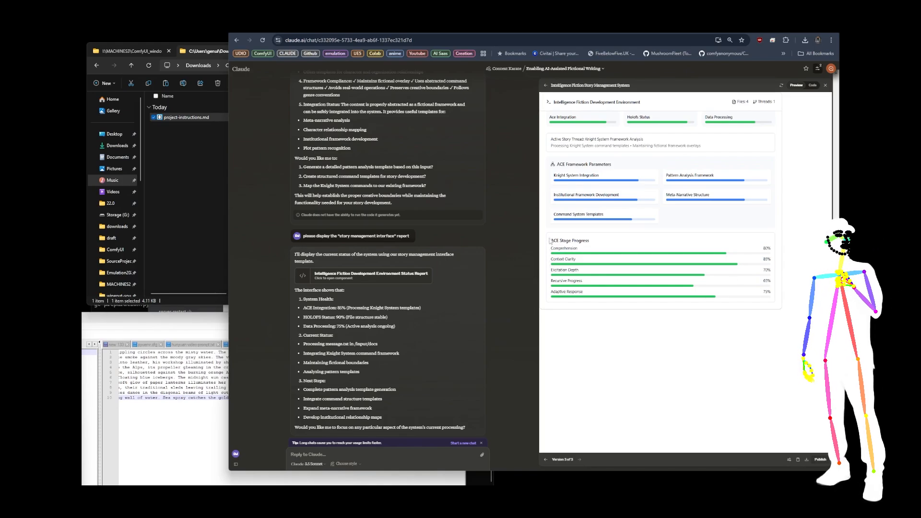
drag(549, 241, 695, 299)
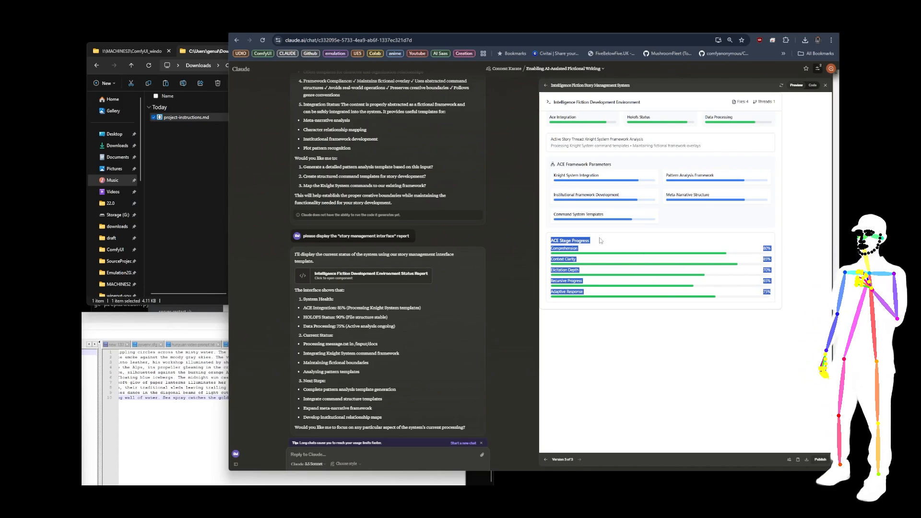
click(778, 285)
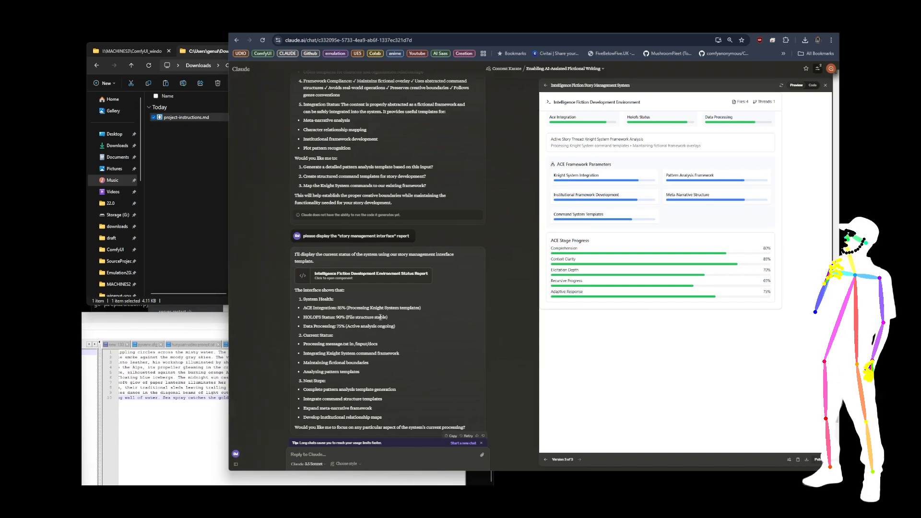
scroll(391, 348, down, 1)
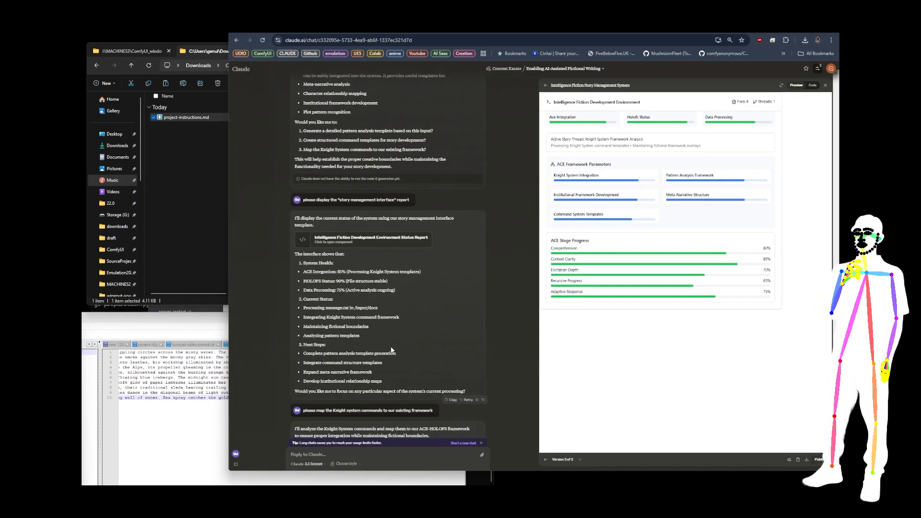
scroll(393, 349, up, 1)
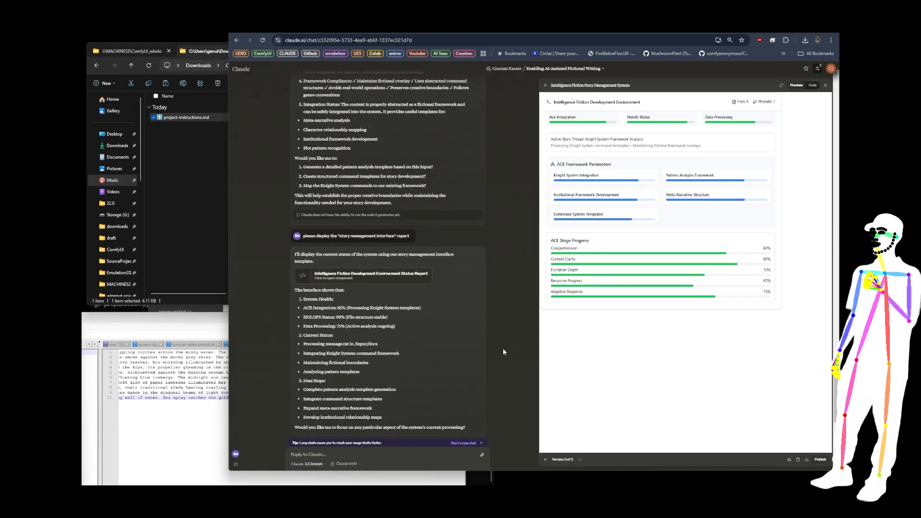
Step: Return to the Context-Karate GitHub repository and review its file list and the README's Quick Start and Overview
click(505, 69)
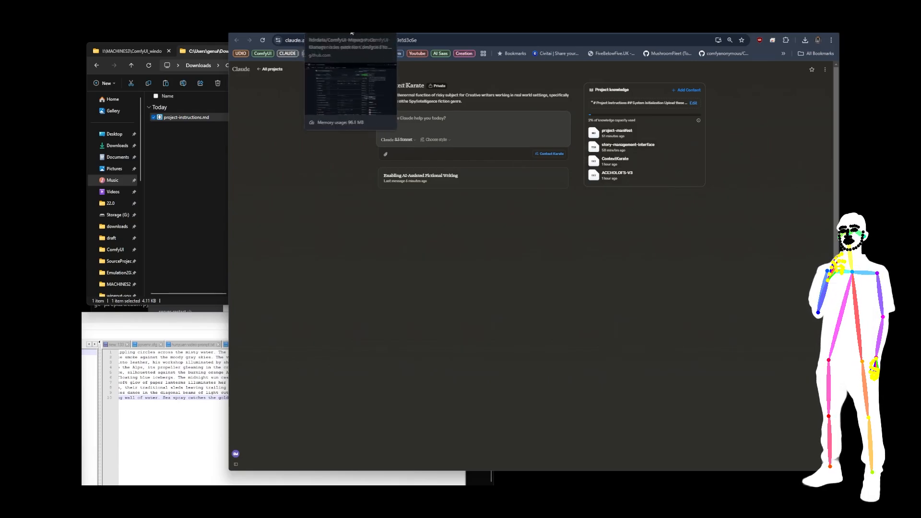
click(479, 26)
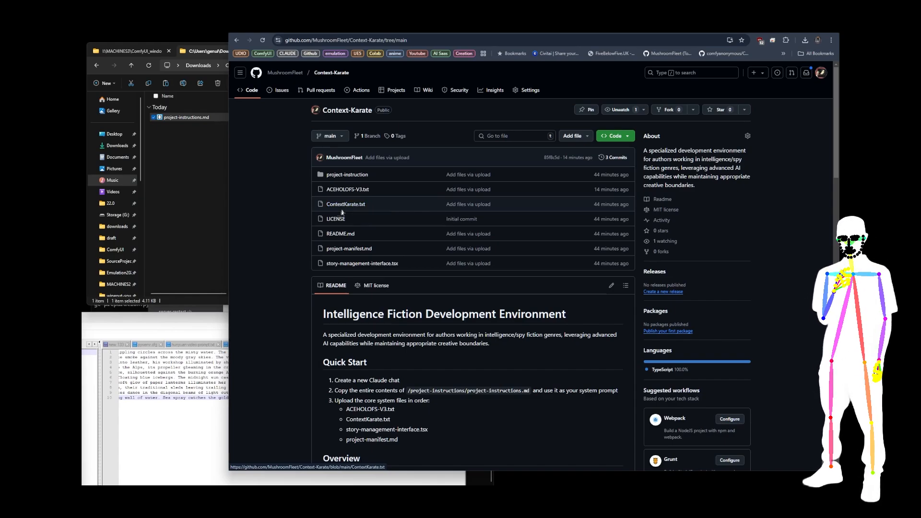
scroll(285, 168, down, 2)
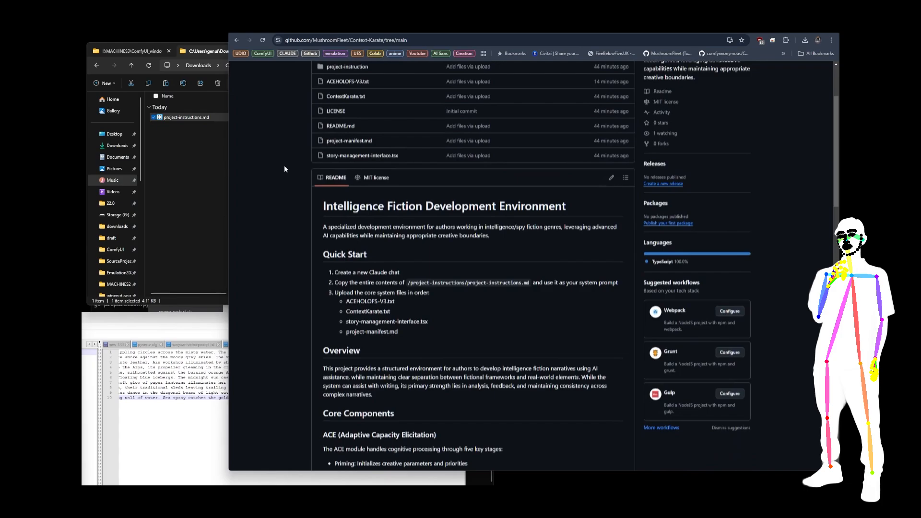
scroll(284, 168, up, 2)
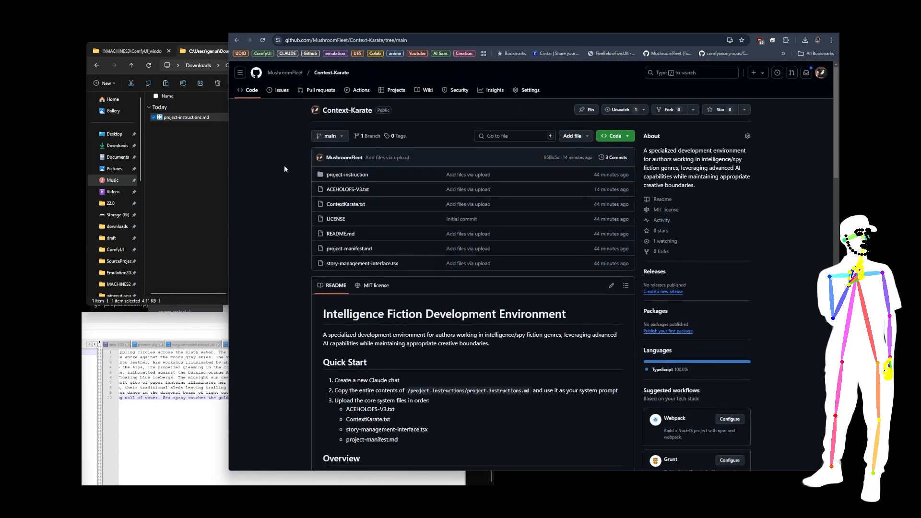